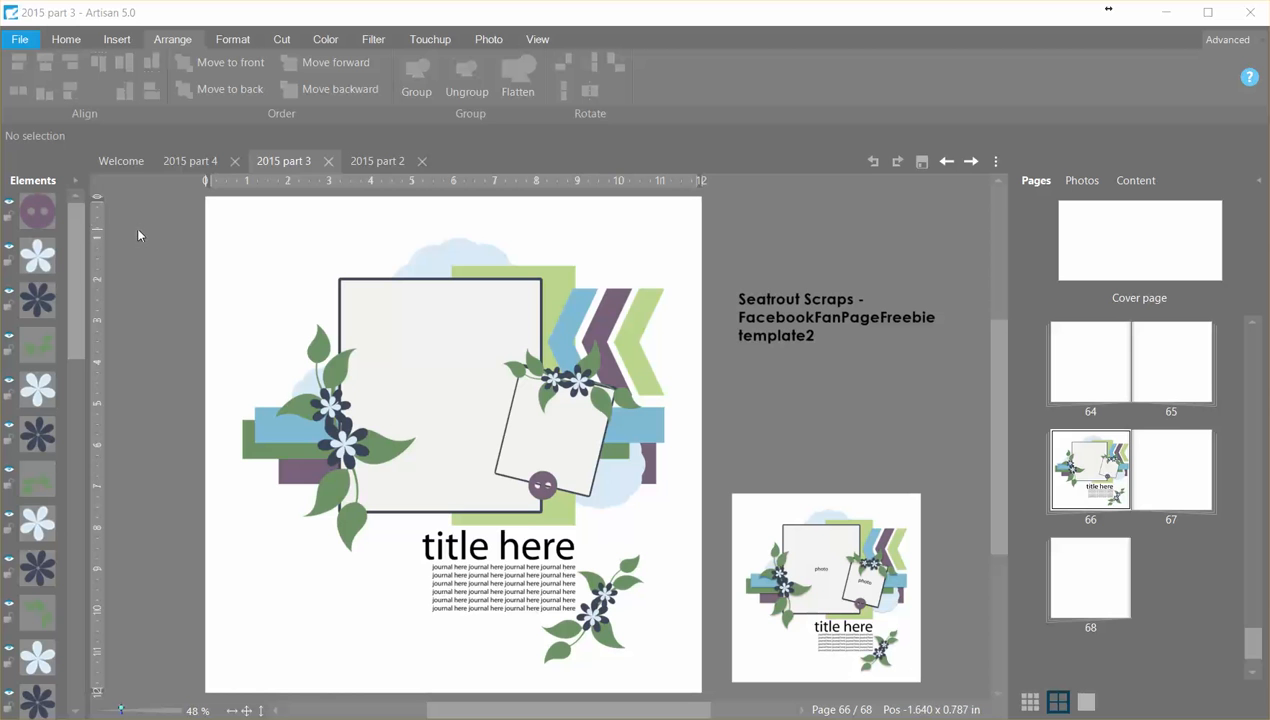
# Group all elements of the page 66 layout and scale the group down to about 9.67 × 9.75 in.
pyautogui.moveTo(140, 227); pyautogui.dragTo(773, 680)
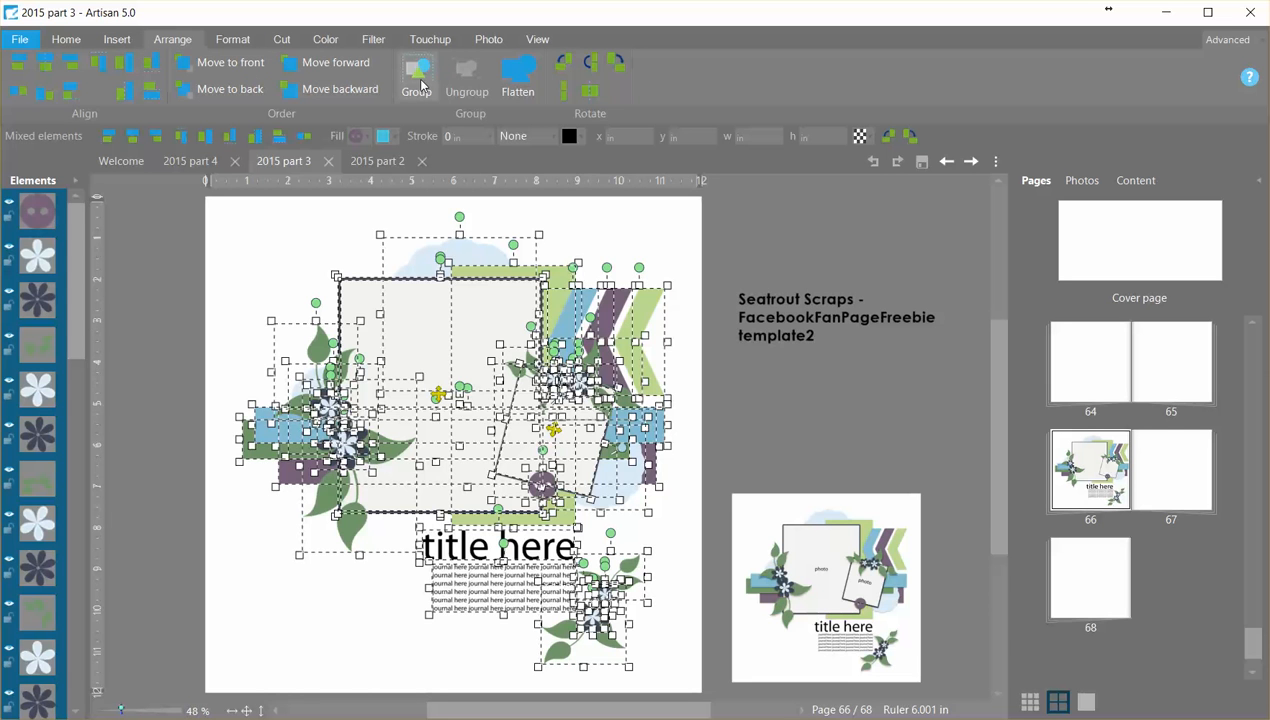
pyautogui.hotkey('ctrl', 'g')
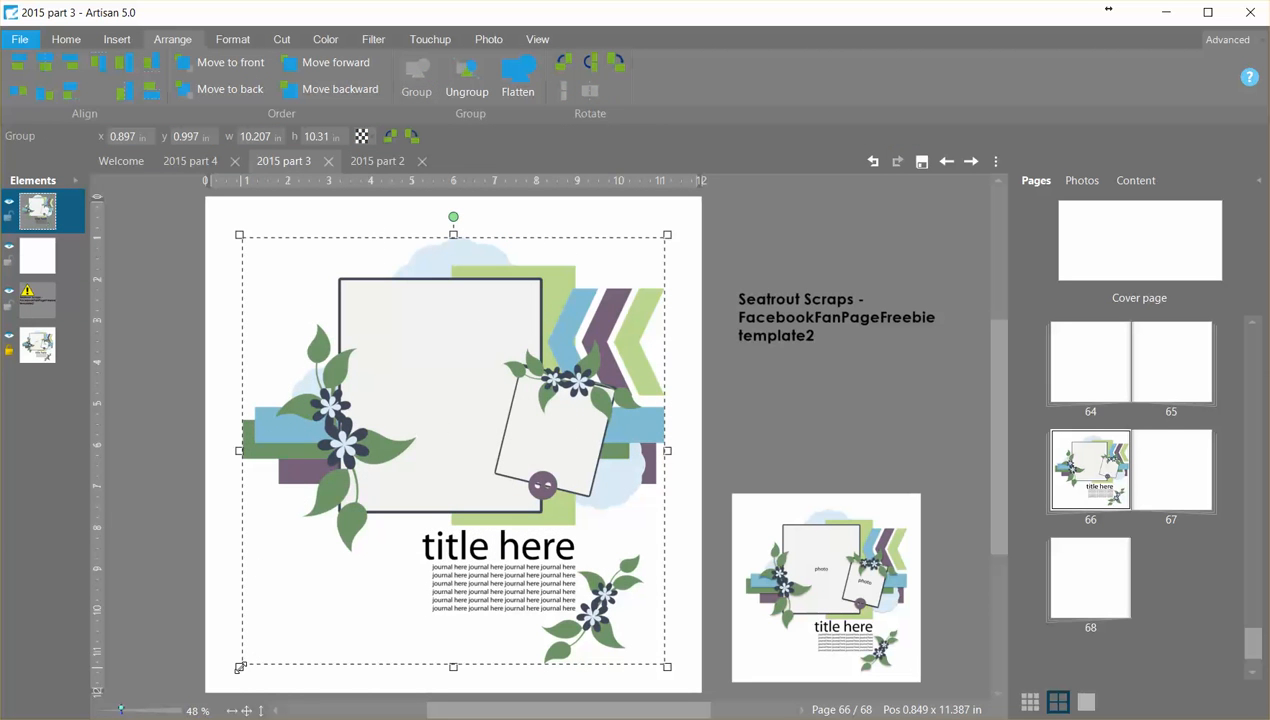
pyautogui.moveTo(243, 662); pyautogui.dragTo(262, 645)
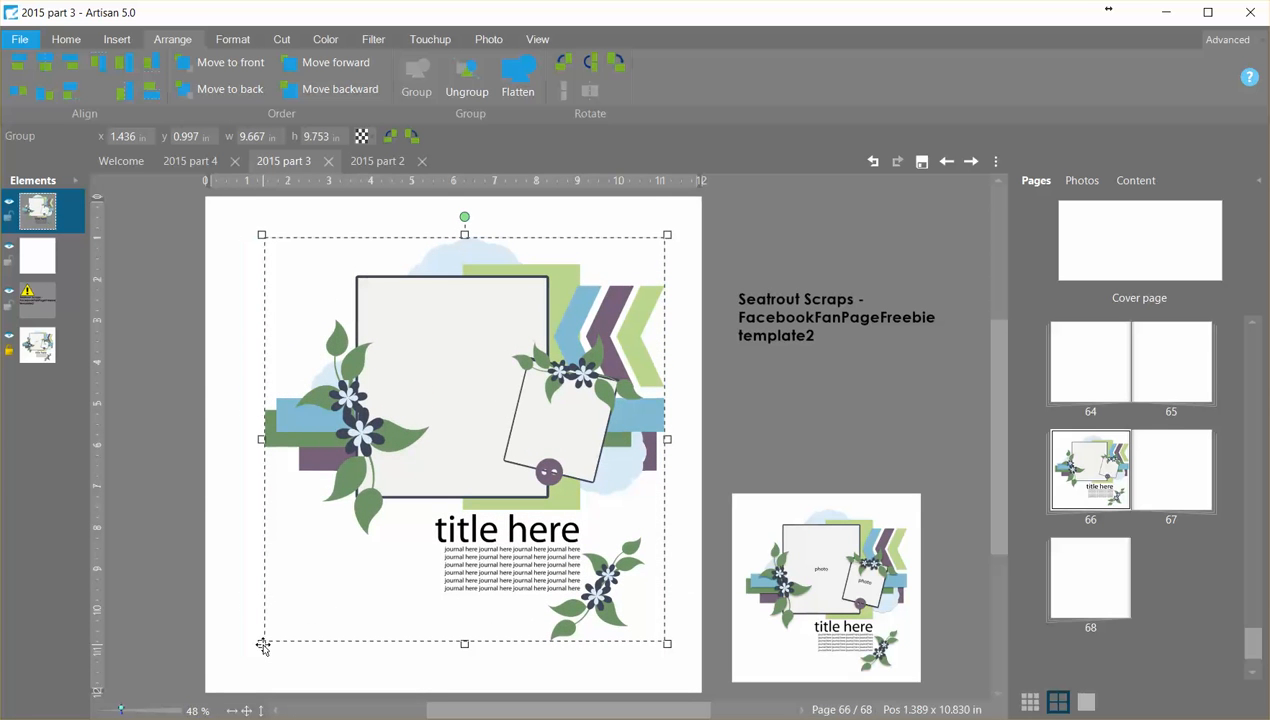
# Lock the aspect ratio of the layout group.
pyautogui.rightClick(452, 426)
pyautogui.moveTo(503, 590)
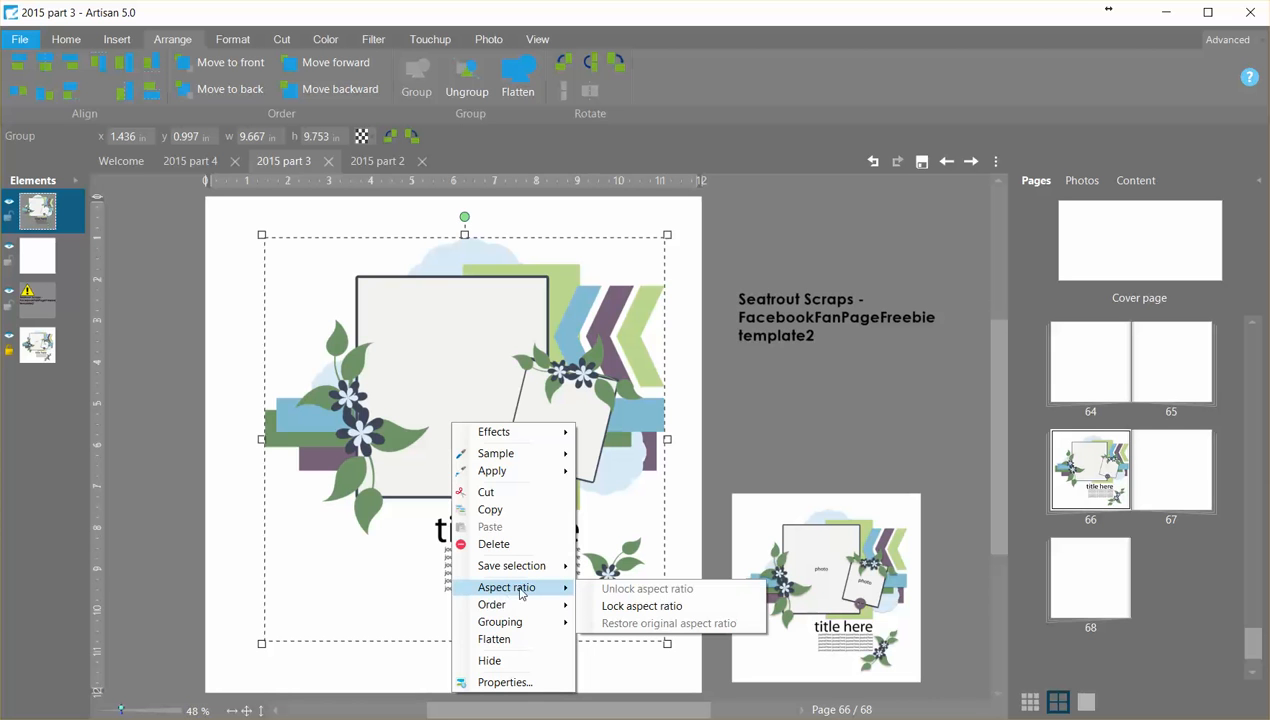
pyautogui.click(641, 607)
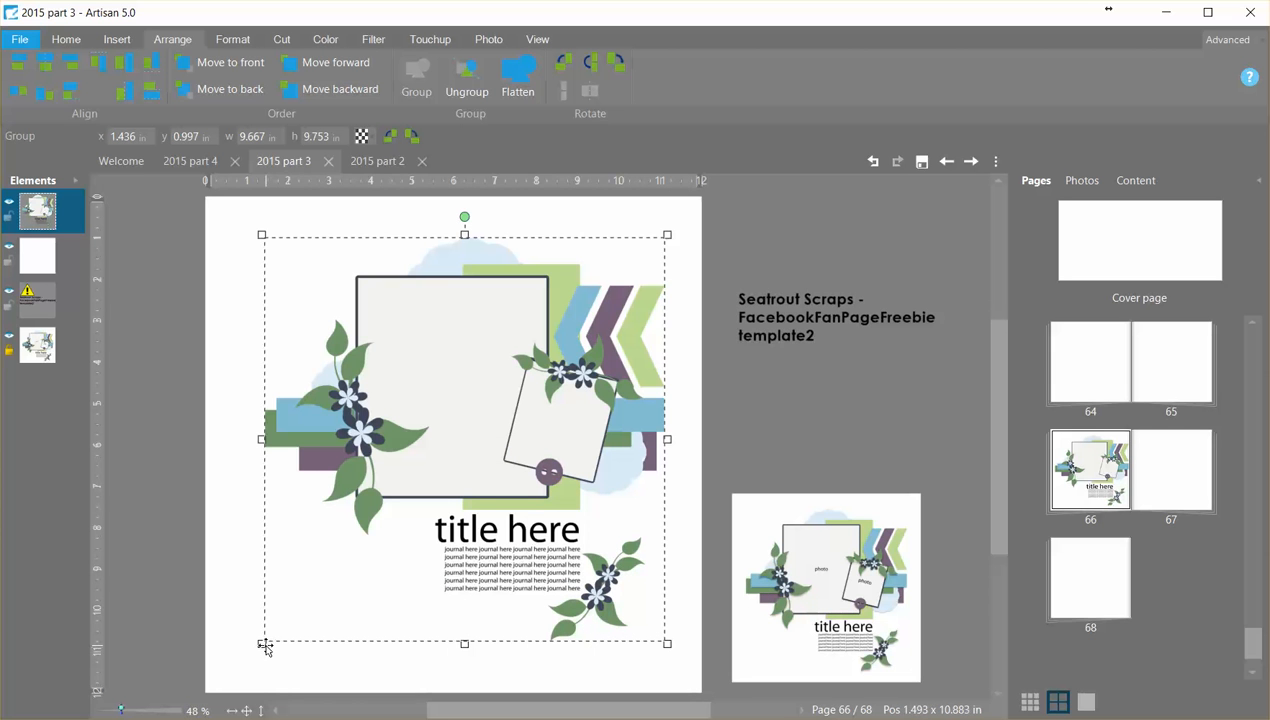
# Shrink the layout group to about 6.61 × 6.67 in and enlarge it to about 8.05 × 8.12 in, repositioning it after each resize.
pyautogui.moveTo(261, 643); pyautogui.dragTo(418, 512)
pyautogui.moveTo(546, 353); pyautogui.dragTo(557, 337)
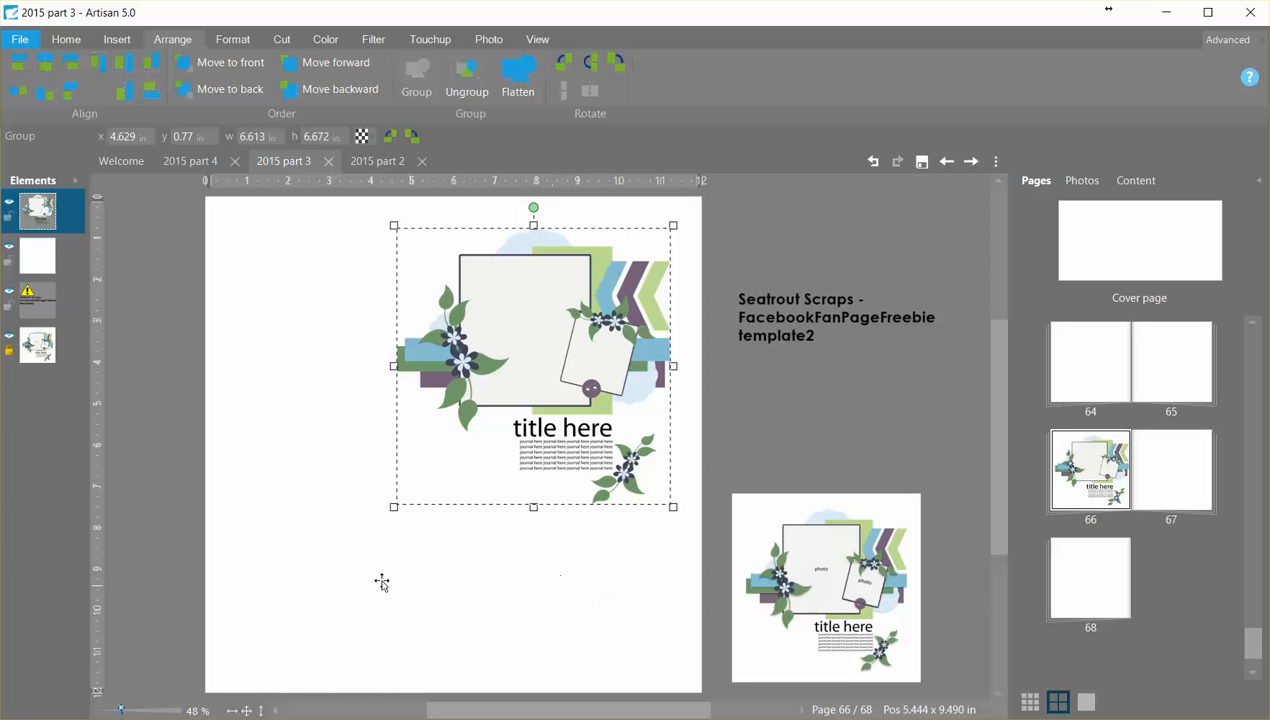
pyautogui.moveTo(394, 507); pyautogui.dragTo(336, 566)
pyautogui.moveTo(524, 400); pyautogui.dragTo(538, 393)
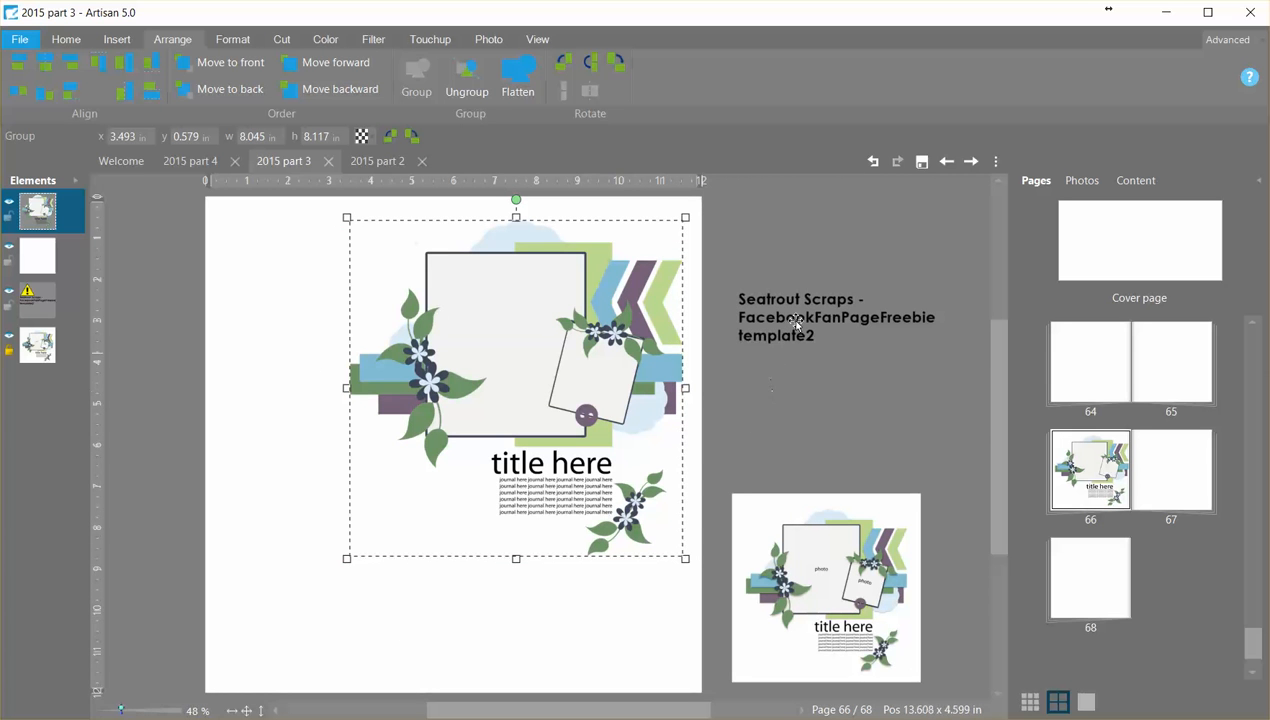
# Undo the proportional resizes and moves of the layout group.
pyautogui.click(872, 162)
pyautogui.click(872, 162)
pyautogui.click(872, 162)
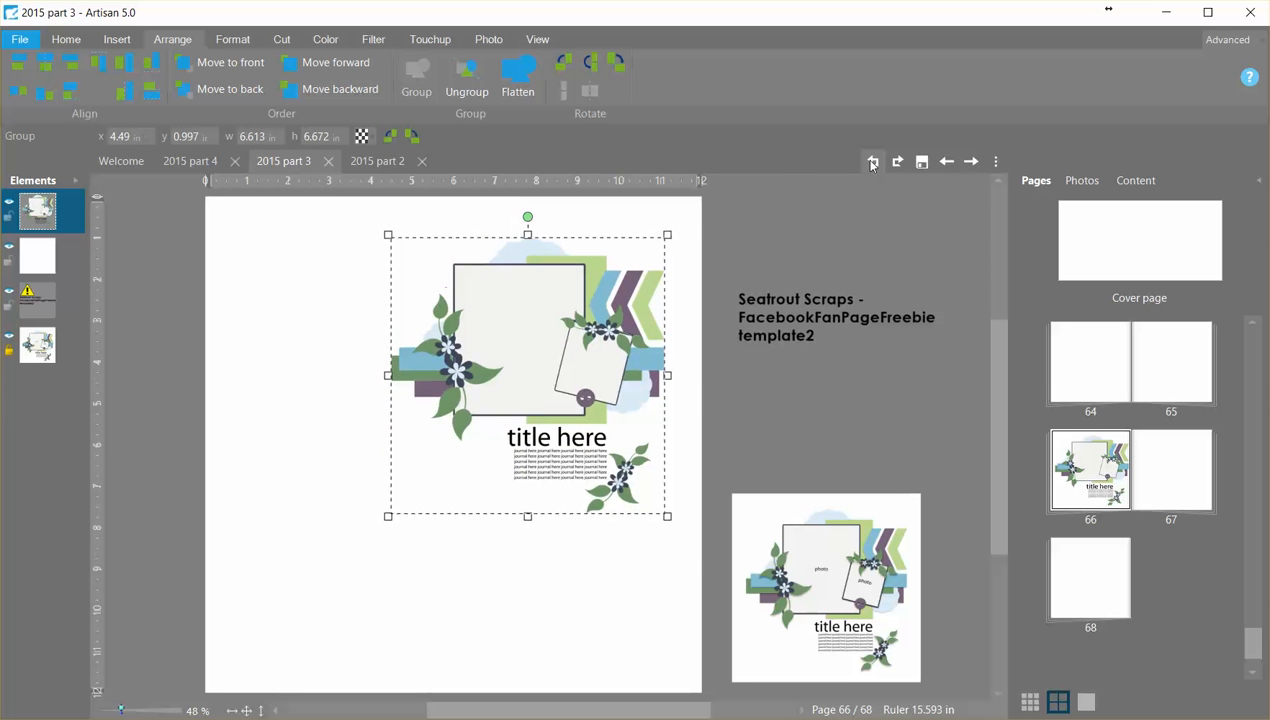
pyautogui.click(872, 162)
pyautogui.click(872, 162)
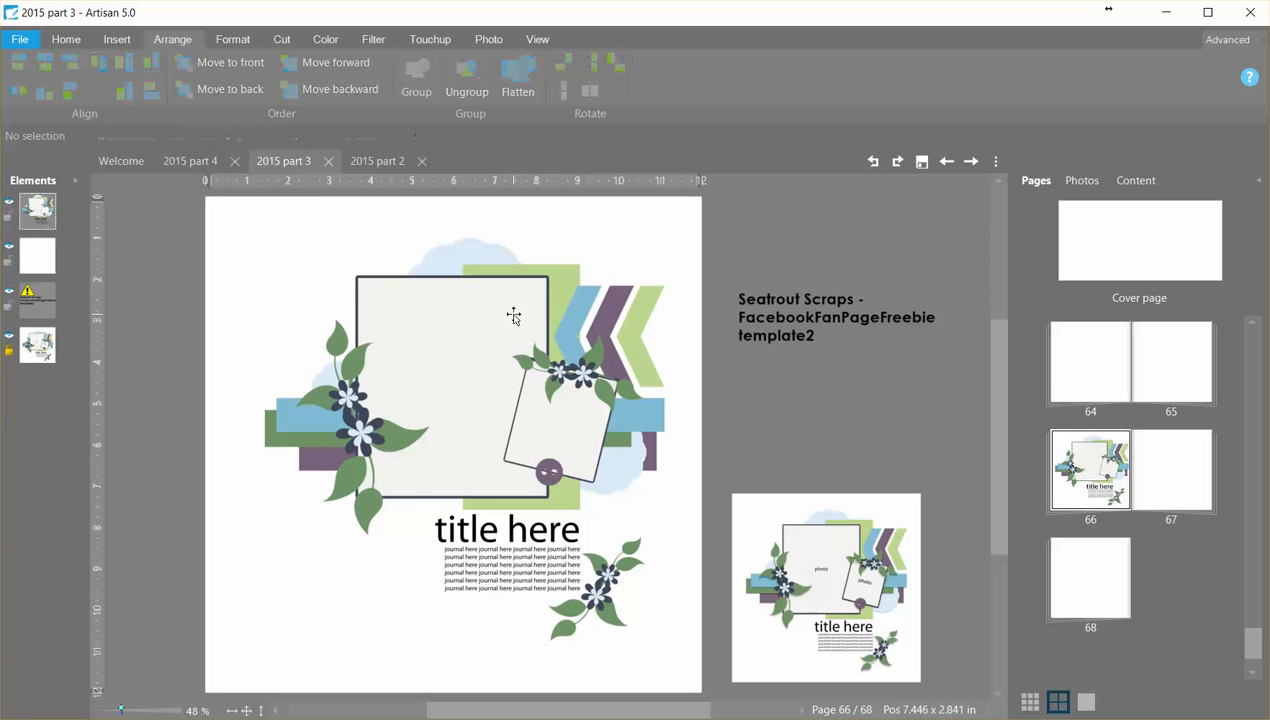
# Try rotating the layout group to an angle of -12 degrees and shifting it slightly left, and undo both changes.
pyautogui.click(349, 278)
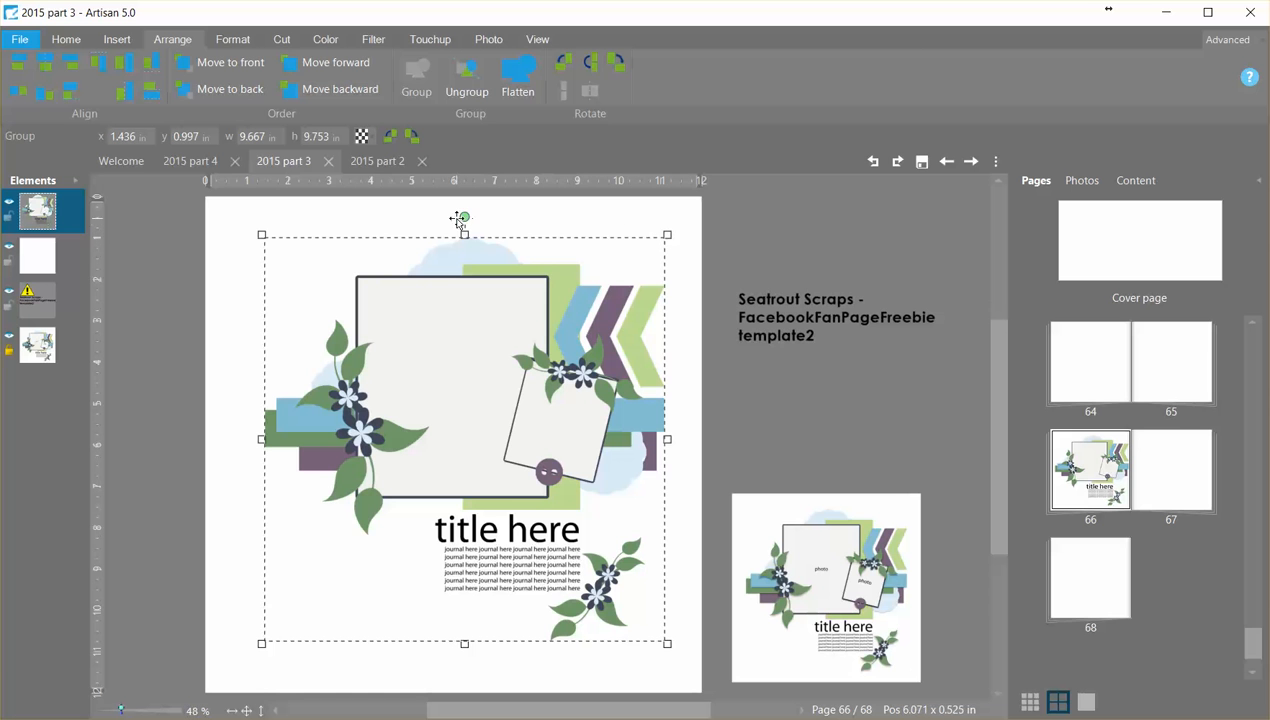
pyautogui.moveTo(458, 218); pyautogui.dragTo(419, 221)
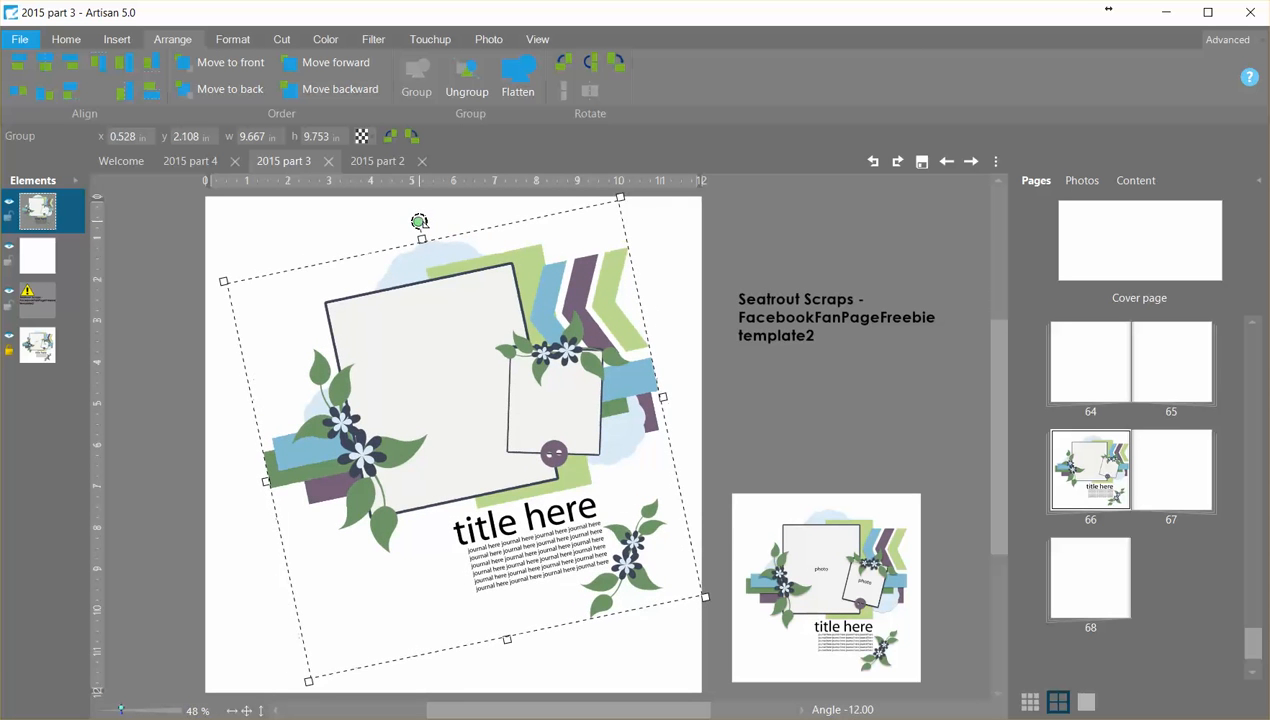
pyautogui.moveTo(429, 370); pyautogui.dragTo(398, 368)
pyautogui.click(785, 392)
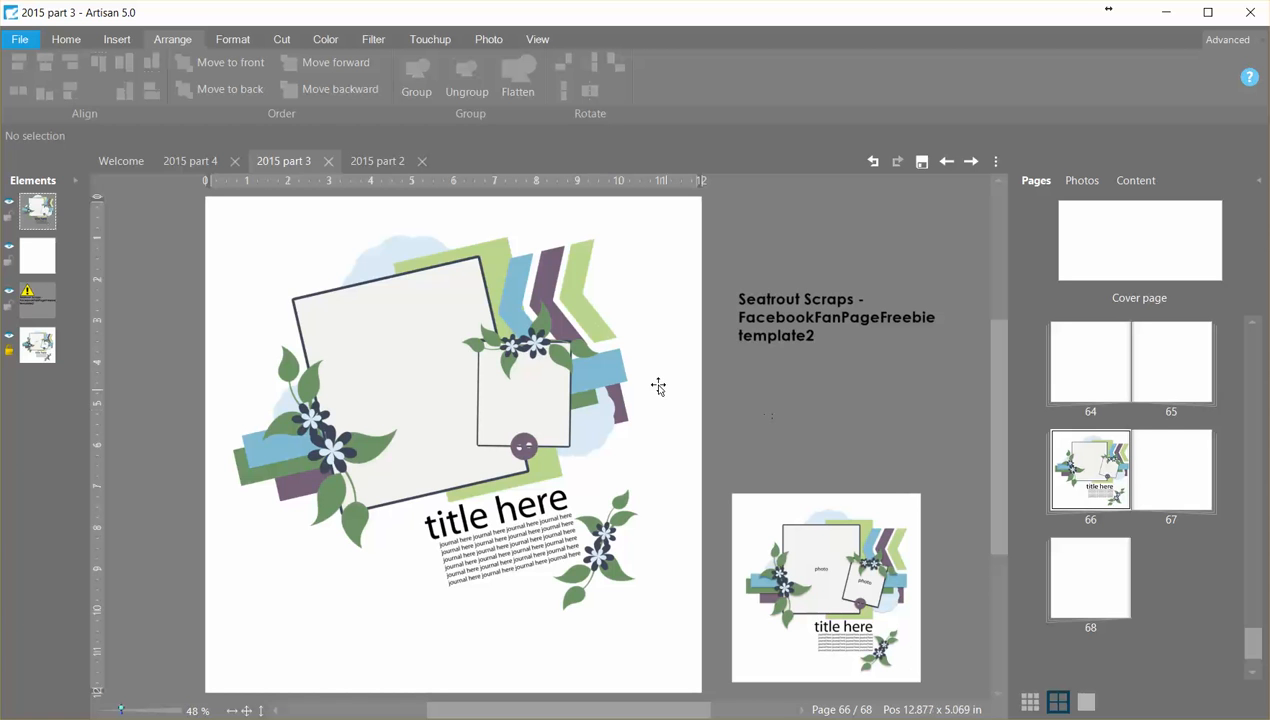
pyautogui.click(874, 160)
pyautogui.click(874, 160)
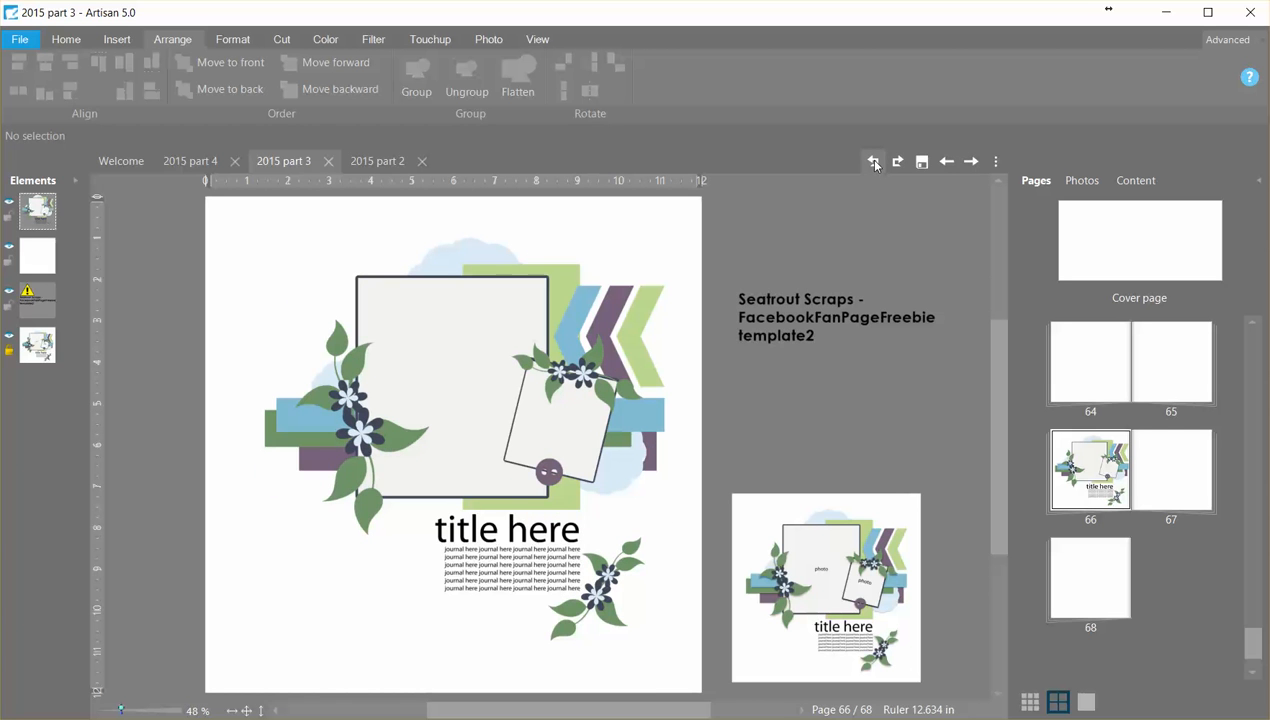
# Try rotating the layout group 90 degrees clockwise and by 180 degrees, undoing each rotation.
pyautogui.click(459, 331)
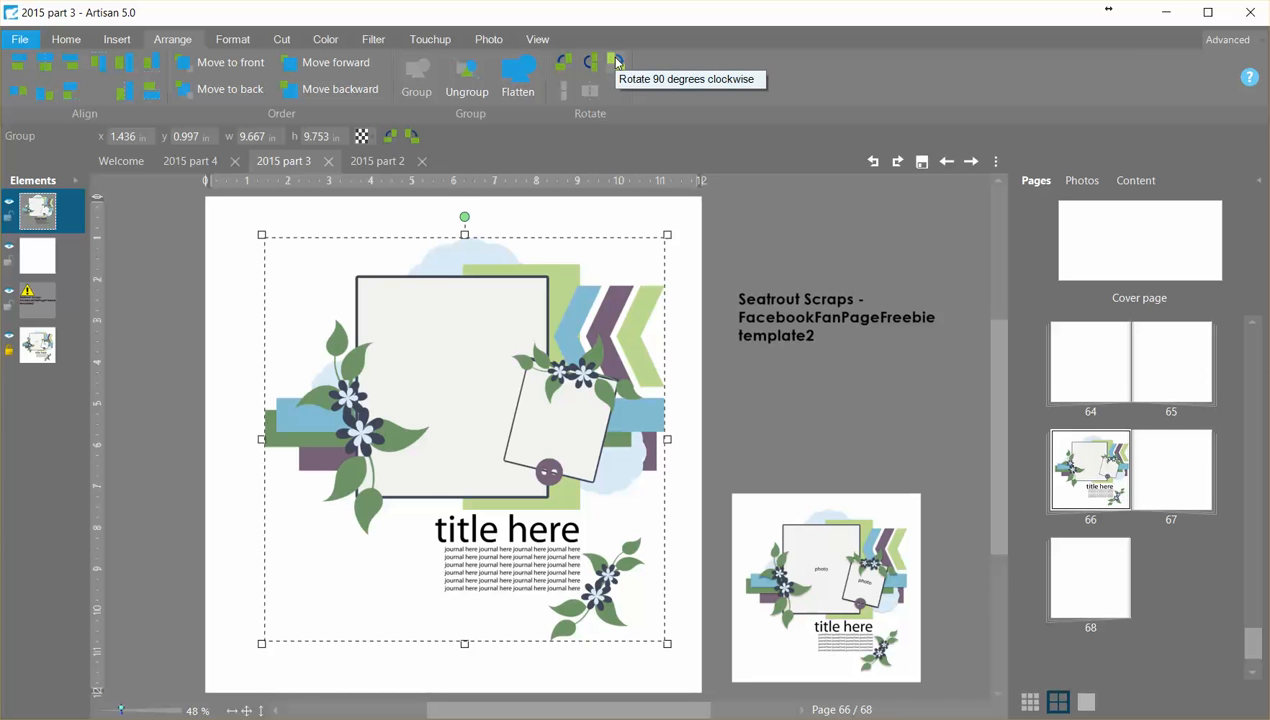
pyautogui.click(617, 63)
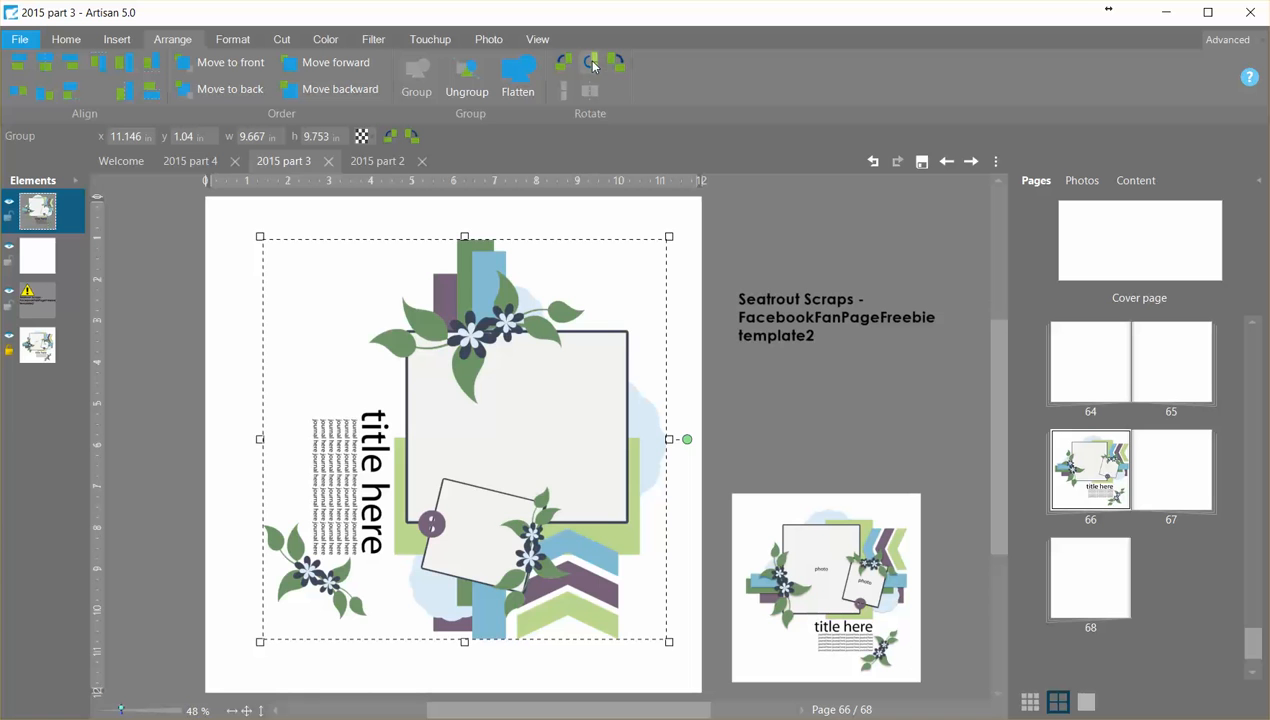
pyautogui.click(873, 163)
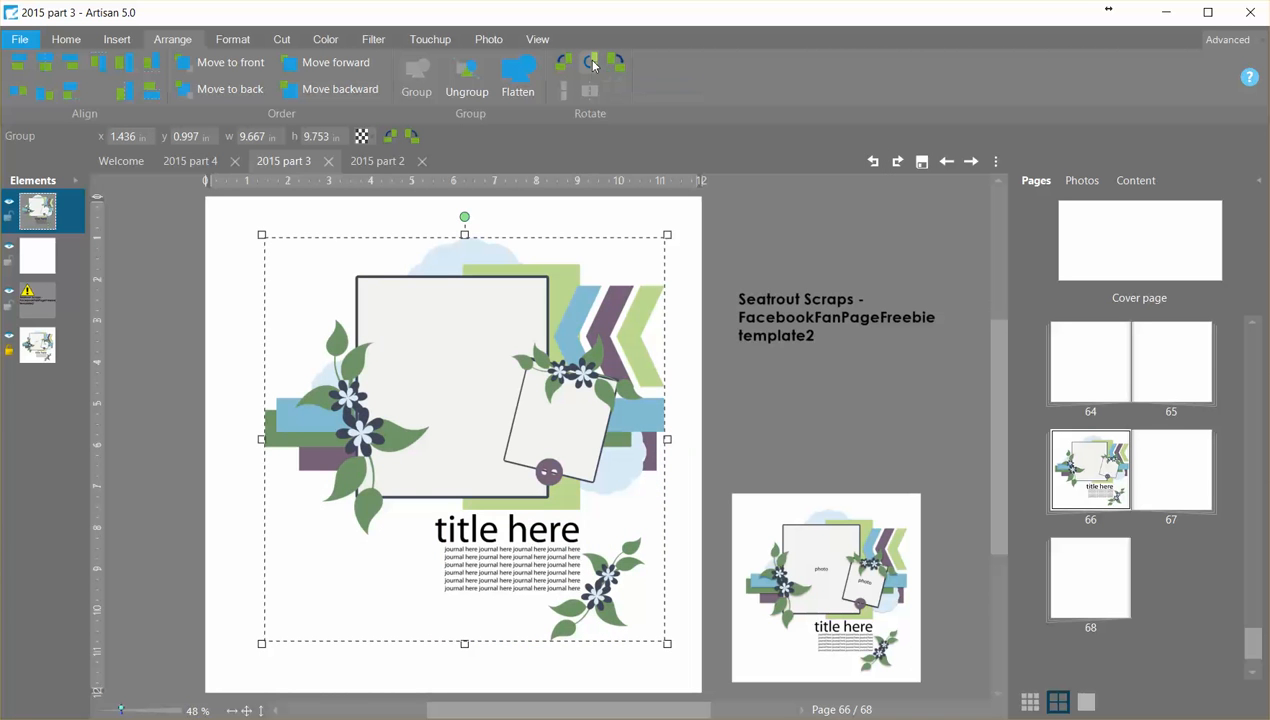
pyautogui.click(592, 63)
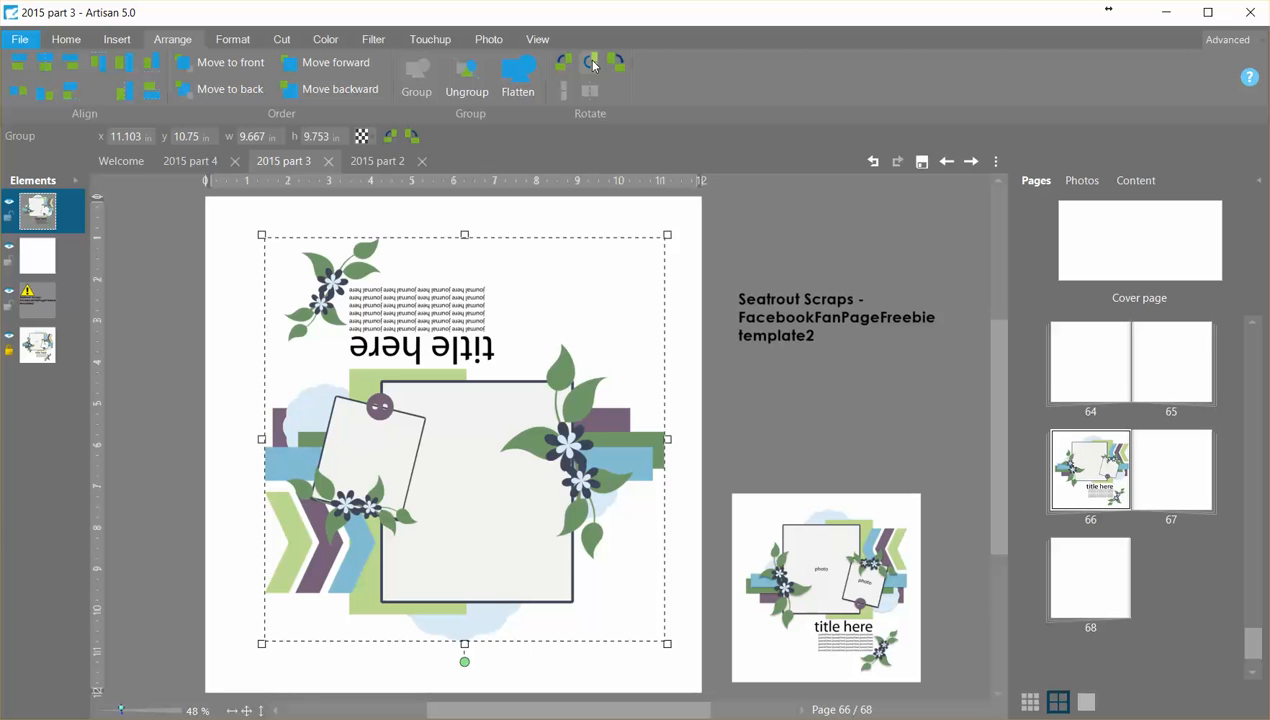
pyautogui.click(870, 161)
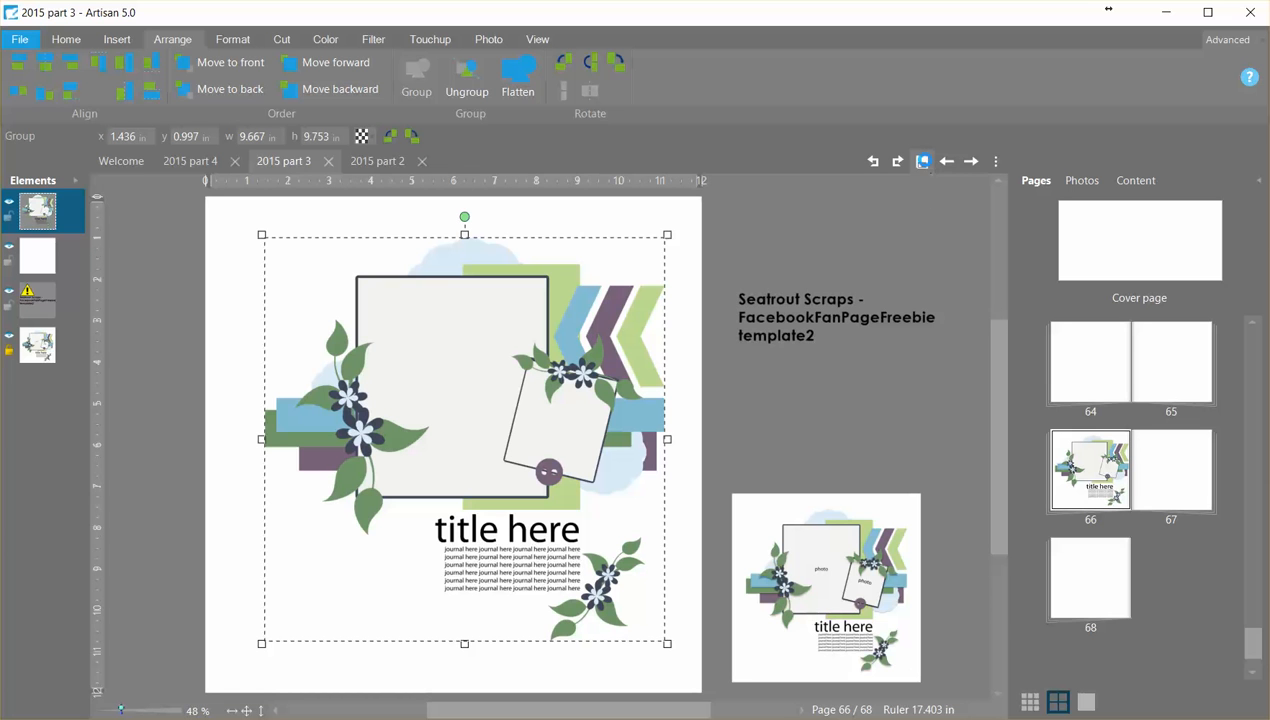
# Save the project and insert a mirror image of page 66.
pyautogui.click(922, 161)
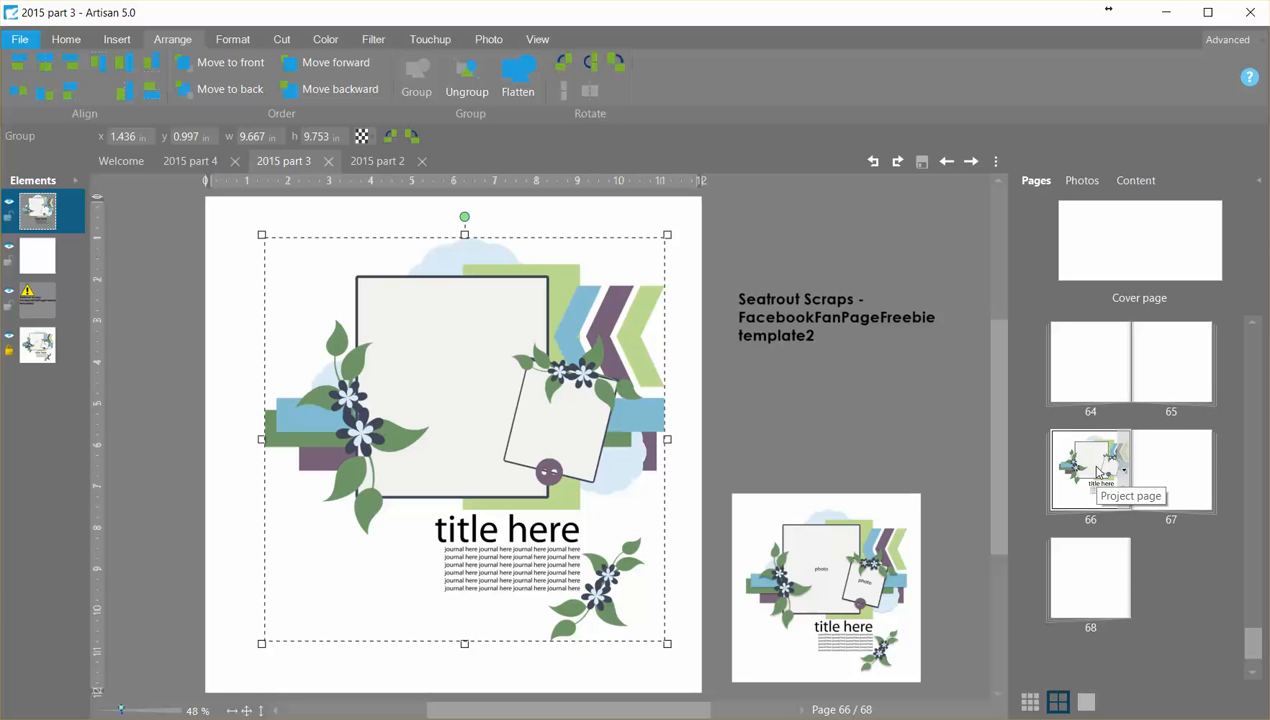
pyautogui.rightClick(1093, 473)
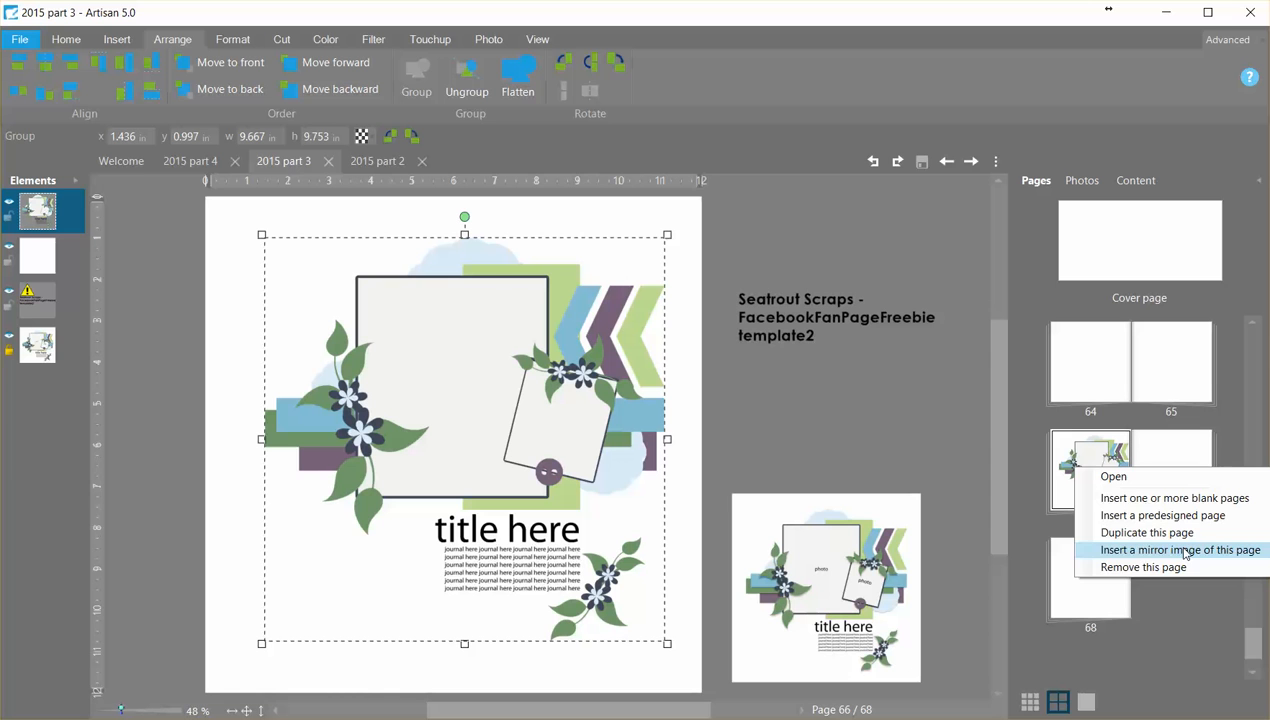
pyautogui.click(1090, 456)
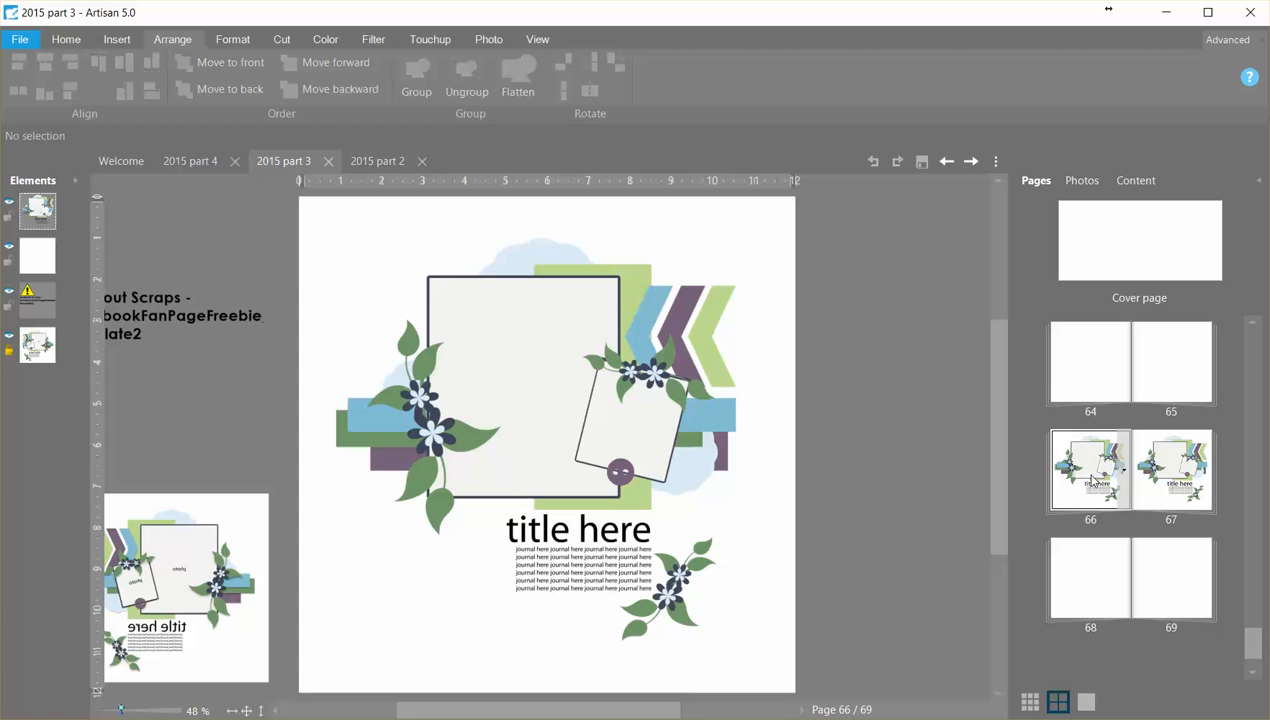
# Ungroup the layout on page 67 and insert a mirror image of that page.
pyautogui.click(1178, 462)
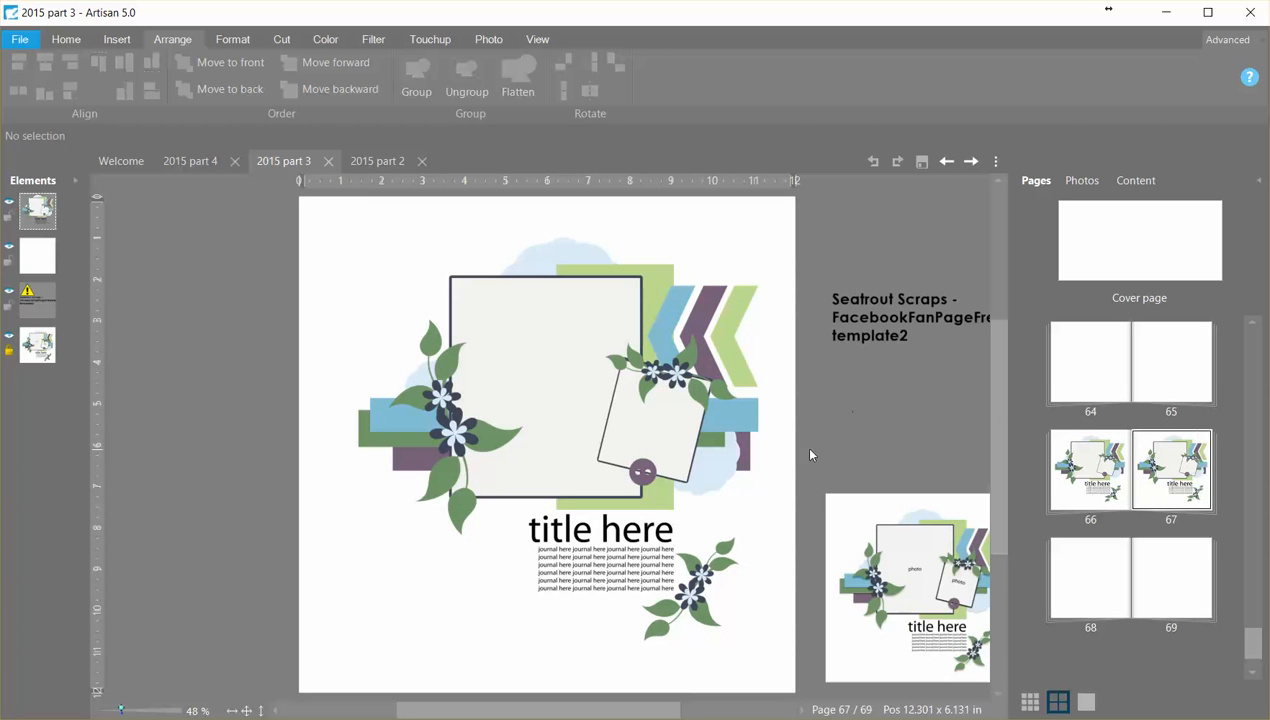
pyautogui.click(644, 334)
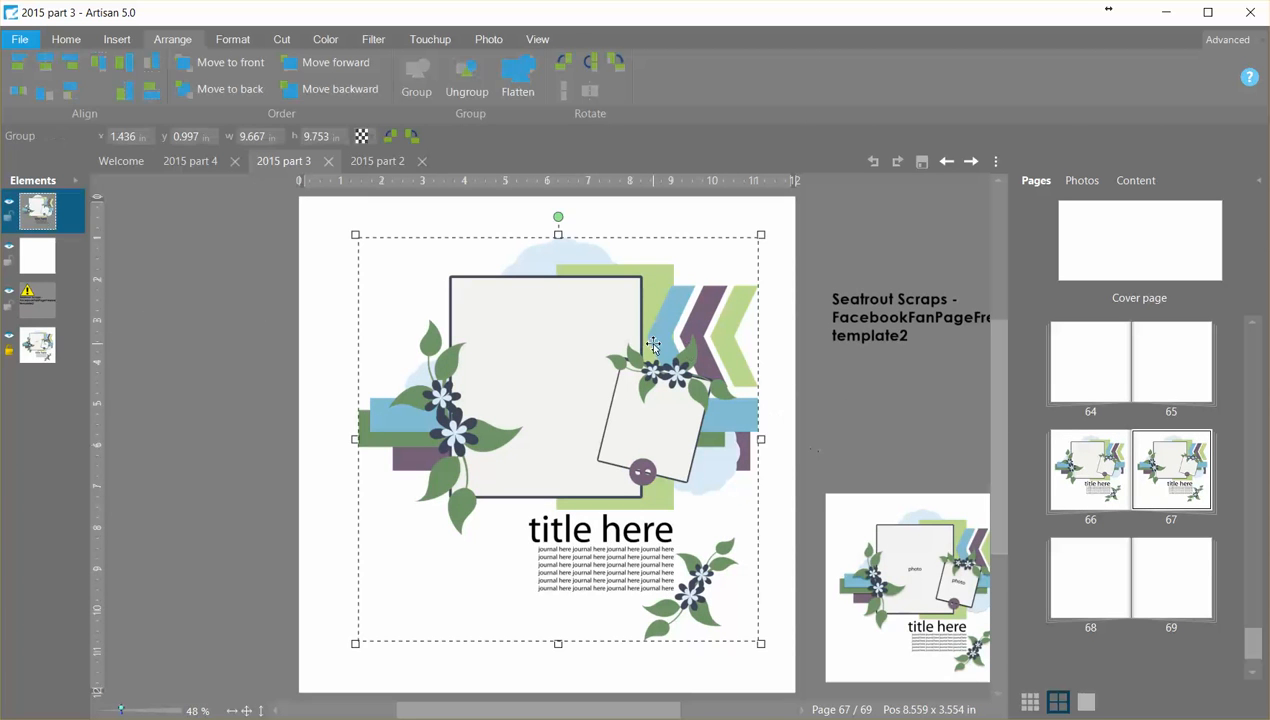
pyautogui.click(474, 87)
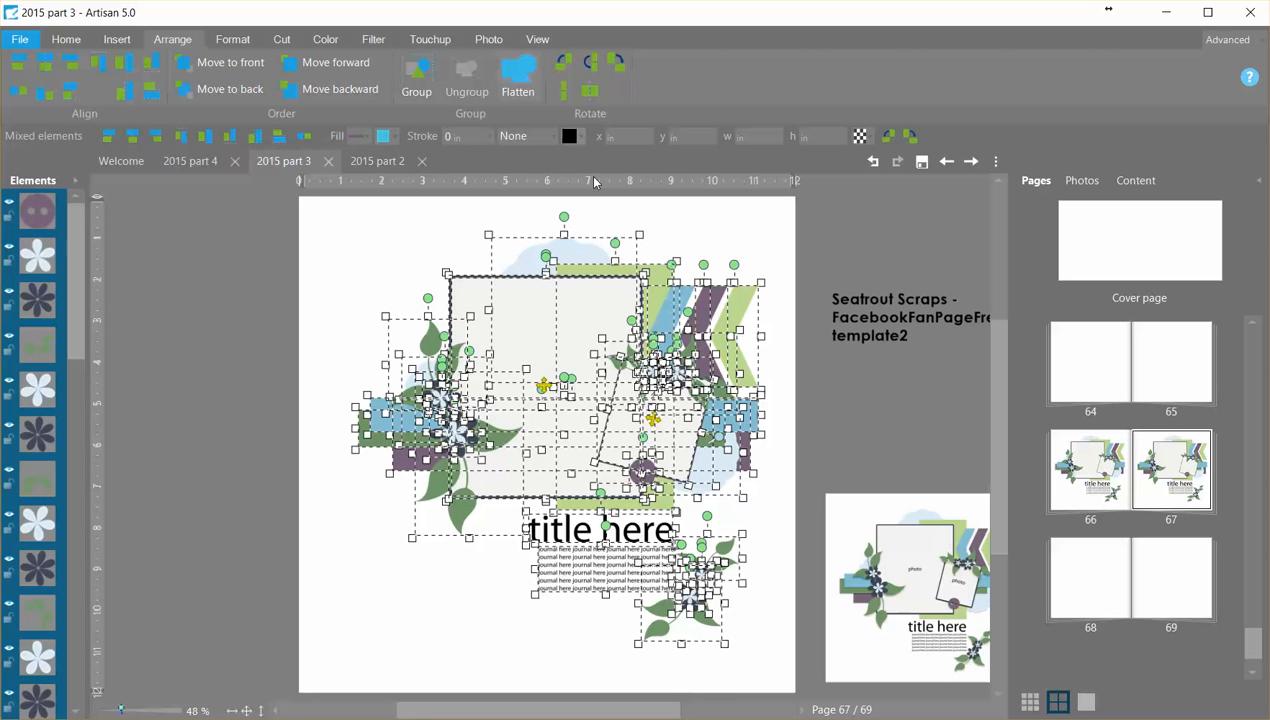
pyautogui.click(896, 425)
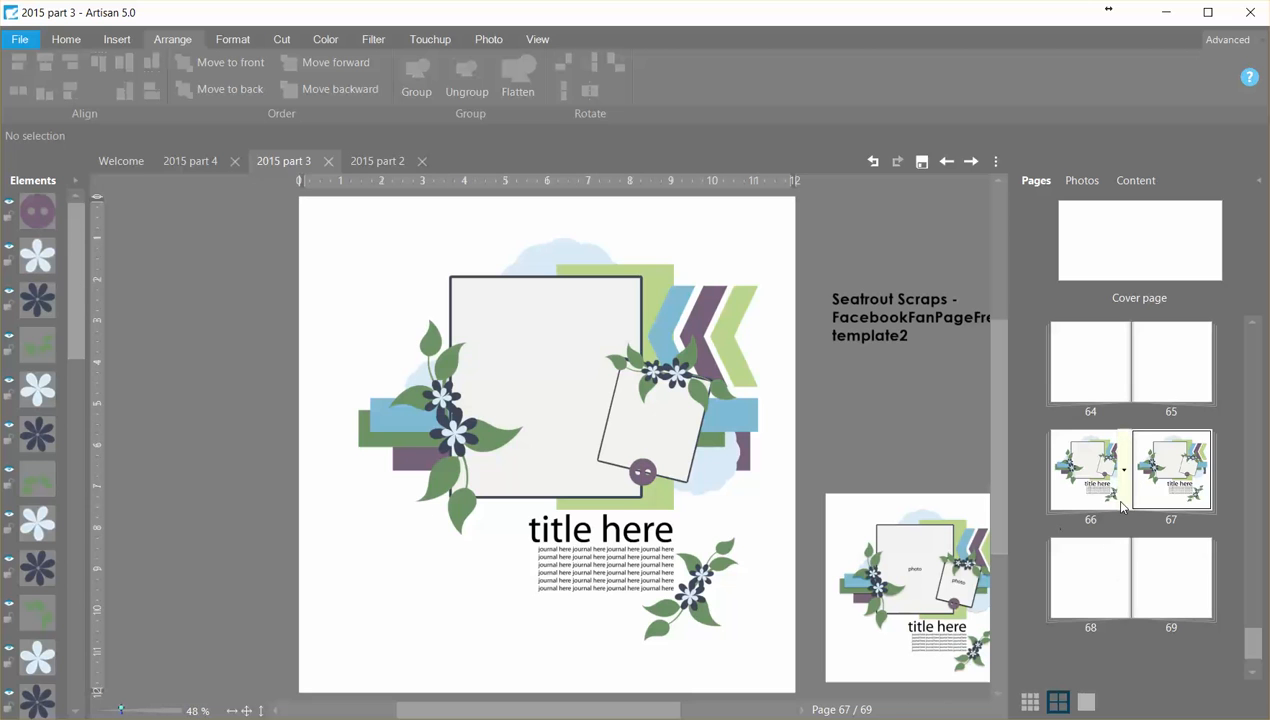
pyautogui.rightClick(1168, 487)
pyautogui.click(1160, 564)
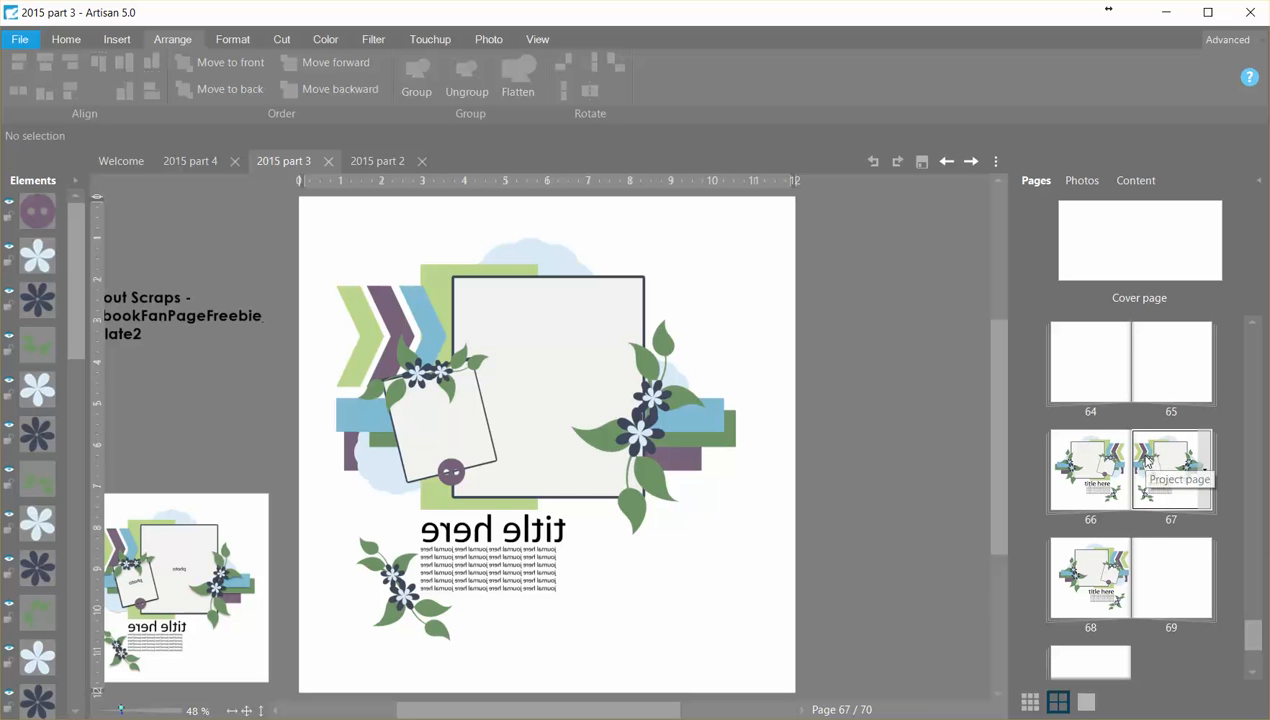
# Select the mirrored title on page 67, then try swapping pages 66 and 67 and undo the swap.
pyautogui.click(520, 538)
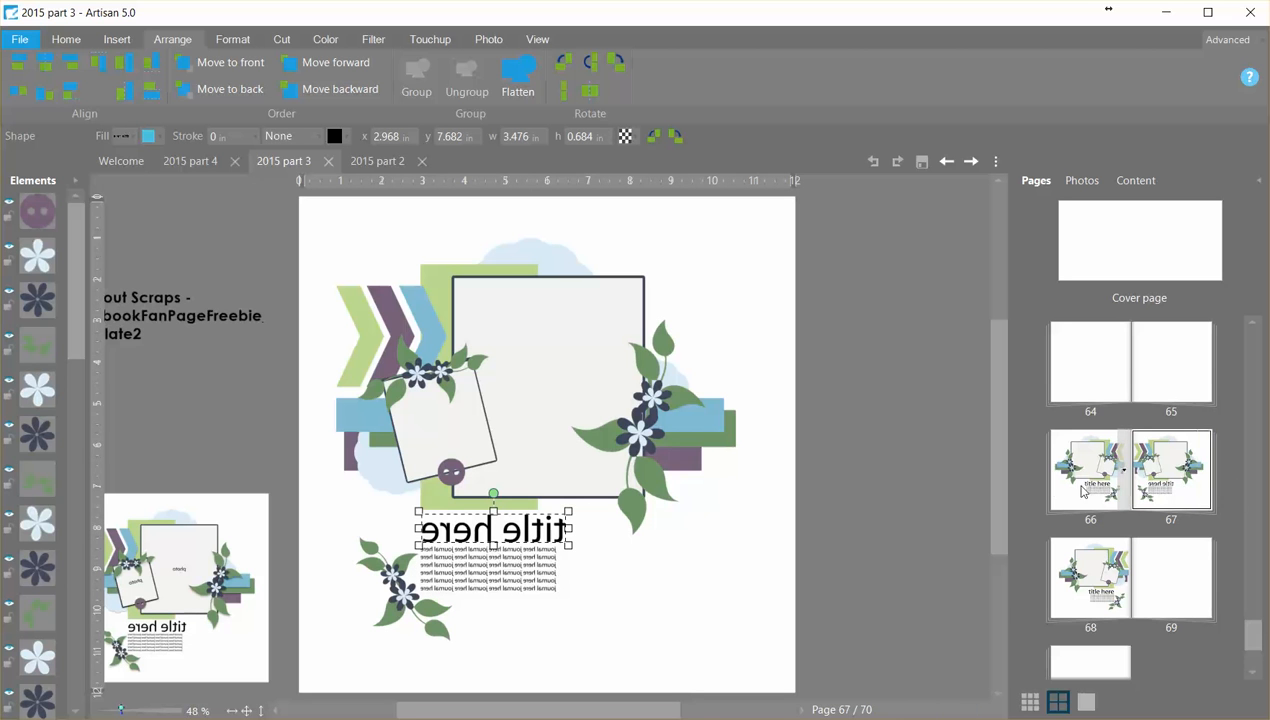
pyautogui.moveTo(1081, 491); pyautogui.dragTo(1170, 482)
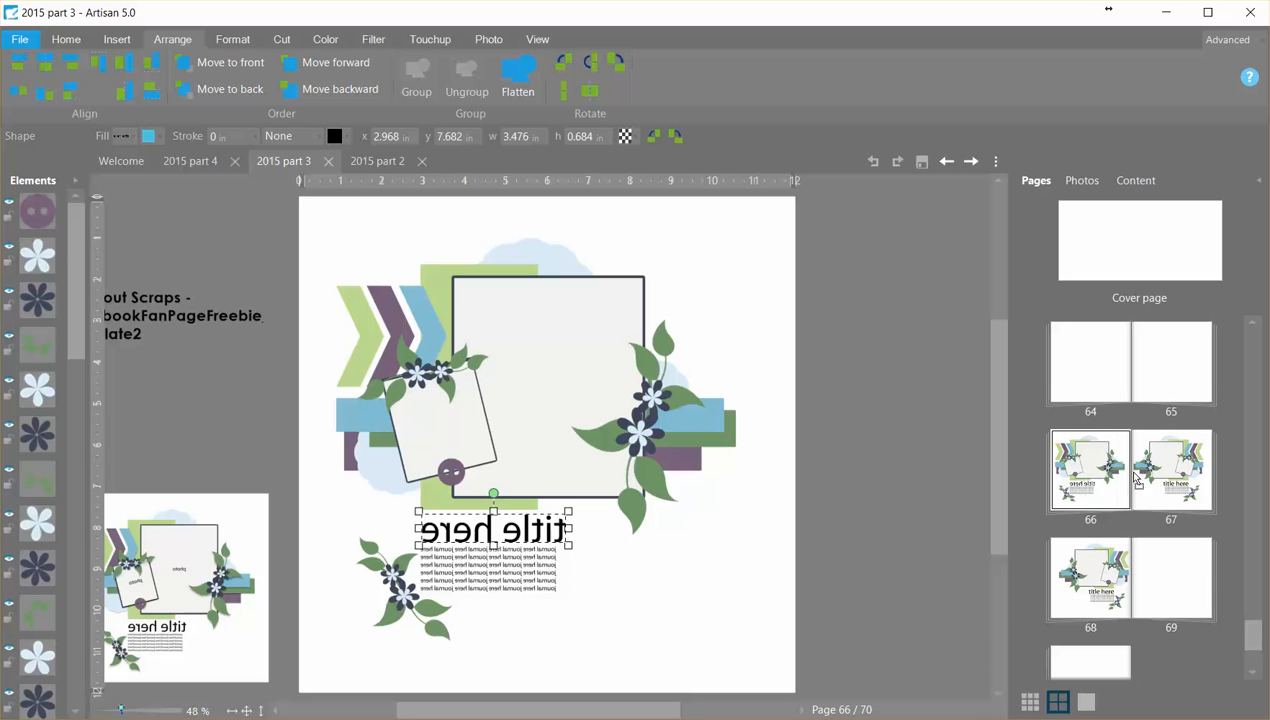
pyautogui.hotkey('ctrl', 'z')
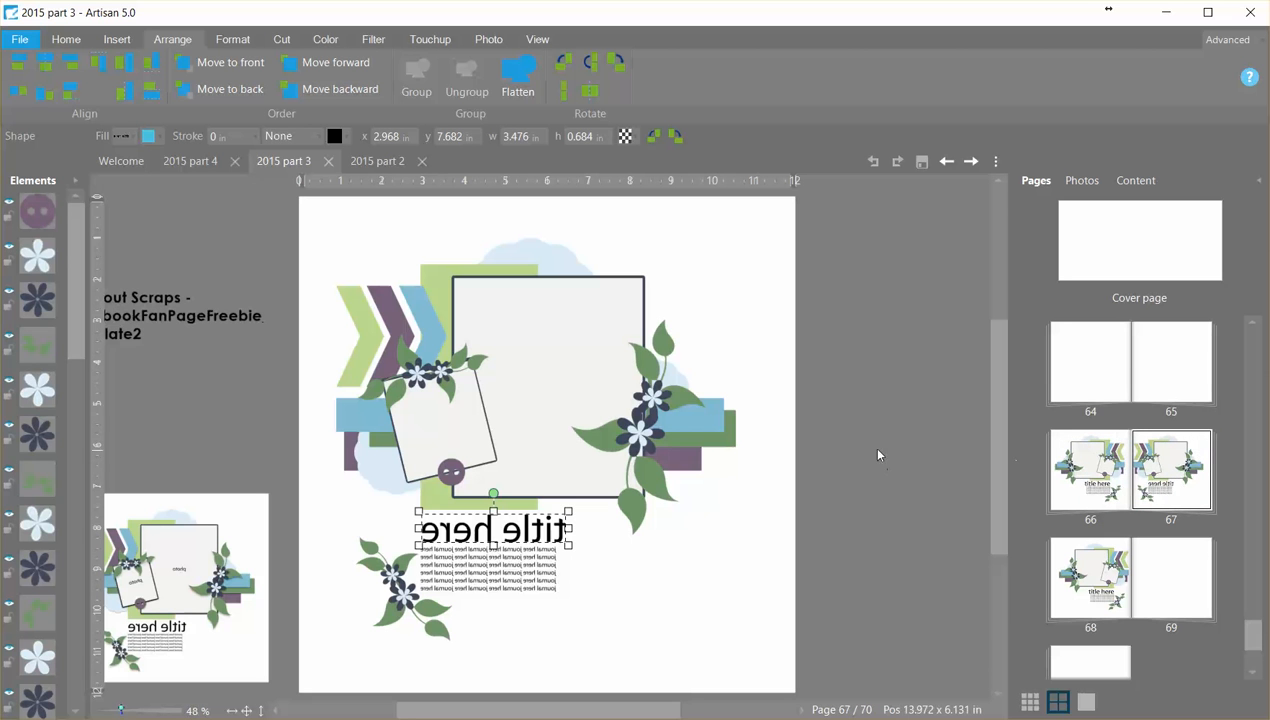